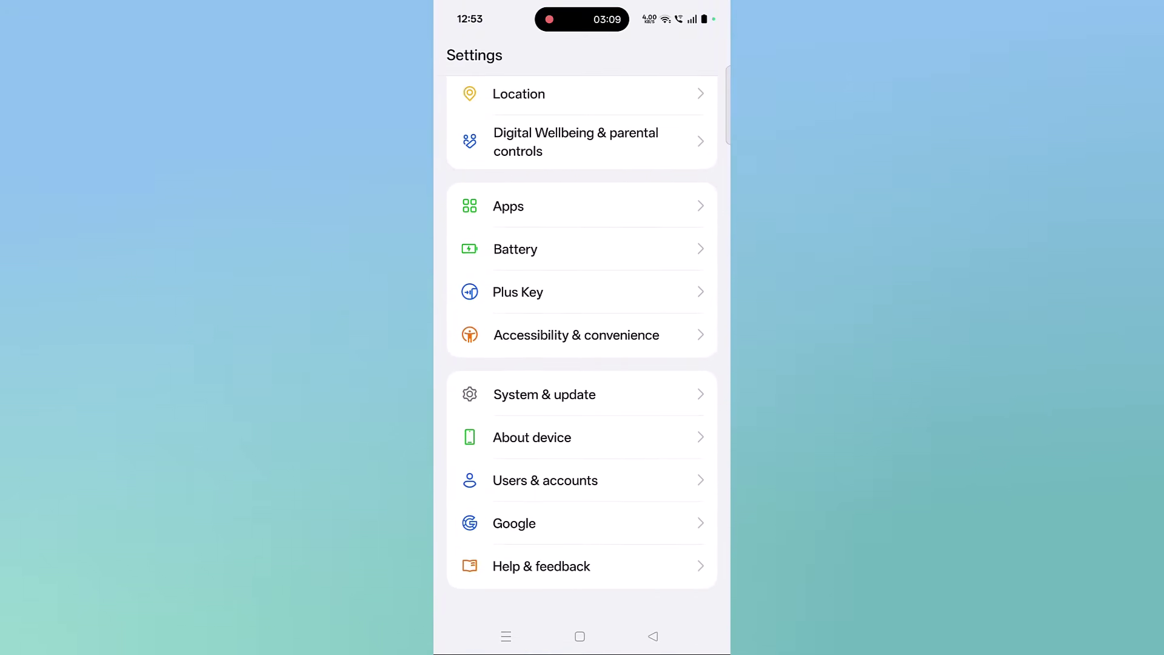
Step: Run a software update check from System & update
{"action": "left_click", "coordinate": [627, 404]}
{"action": "scroll", "coordinate": [627, 404], "scroll_direction": "up", "scroll_amount": 2}
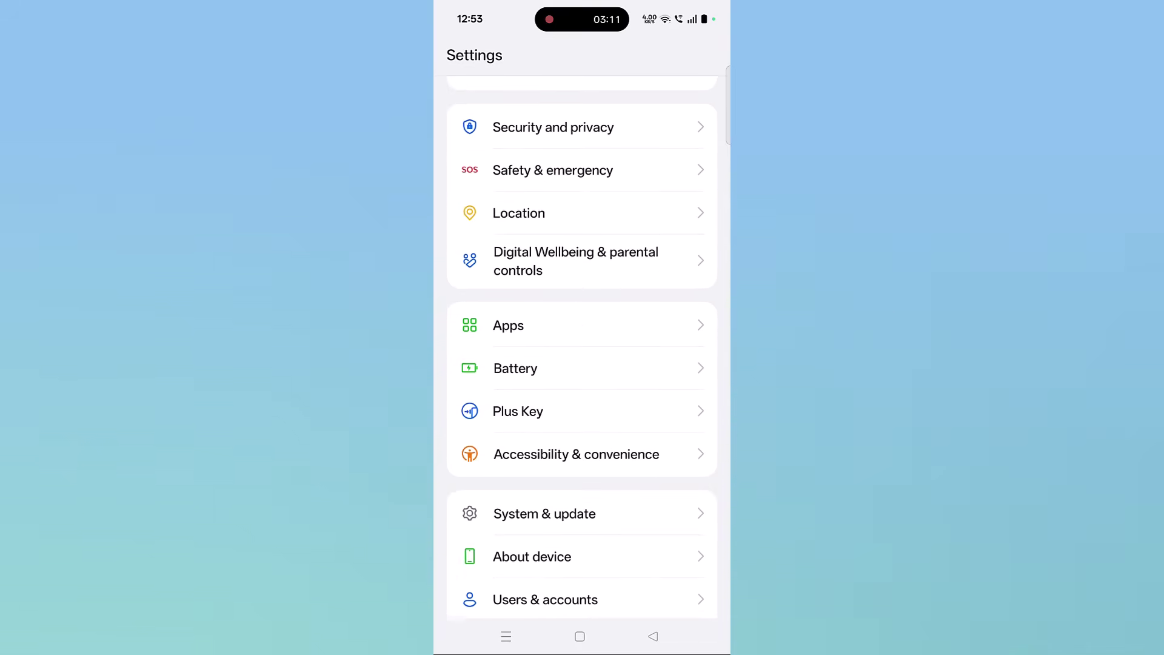
{"action": "left_click", "coordinate": [545, 512]}
{"action": "left_click", "coordinate": [603, 109]}
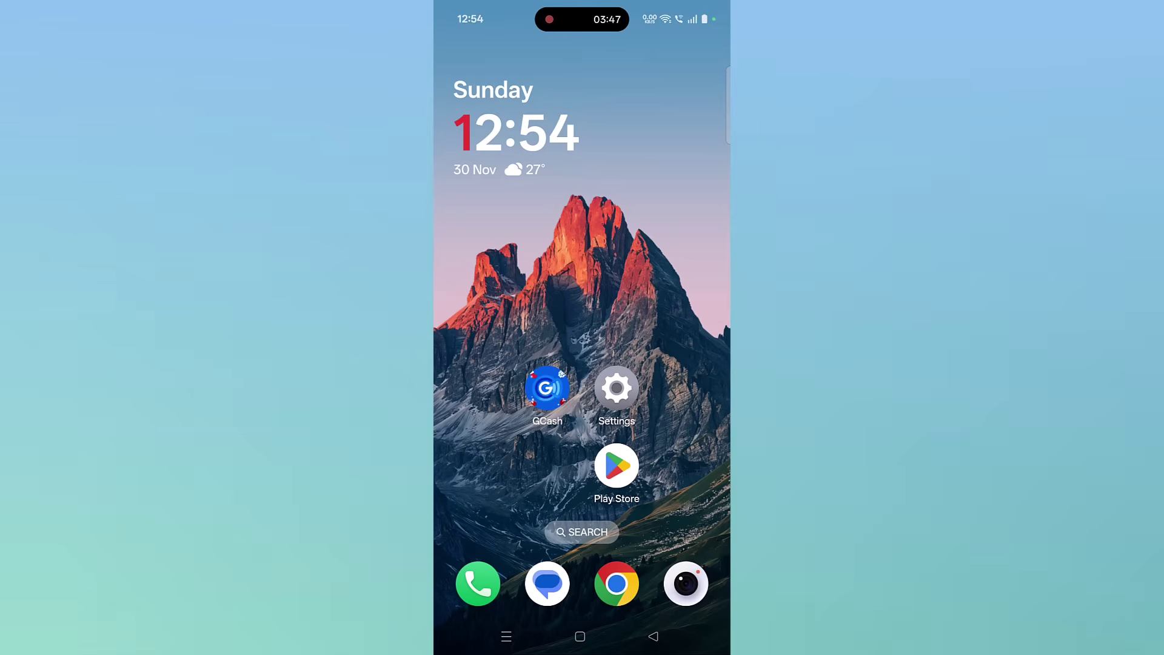
Step: Search the Play Store for 'gcash' and confirm its page shows Open, with no update pending
{"action": "left_click", "coordinate": [617, 466]}
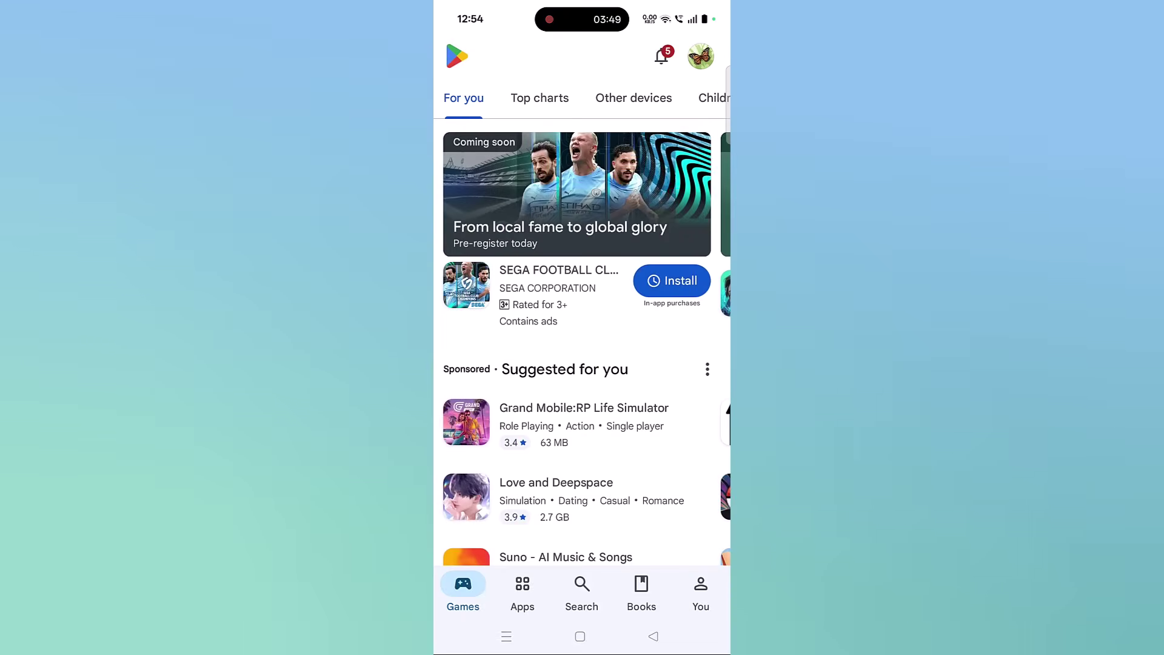
{"action": "left_click", "coordinate": [581, 589]}
{"action": "left_click", "coordinate": [559, 56]}
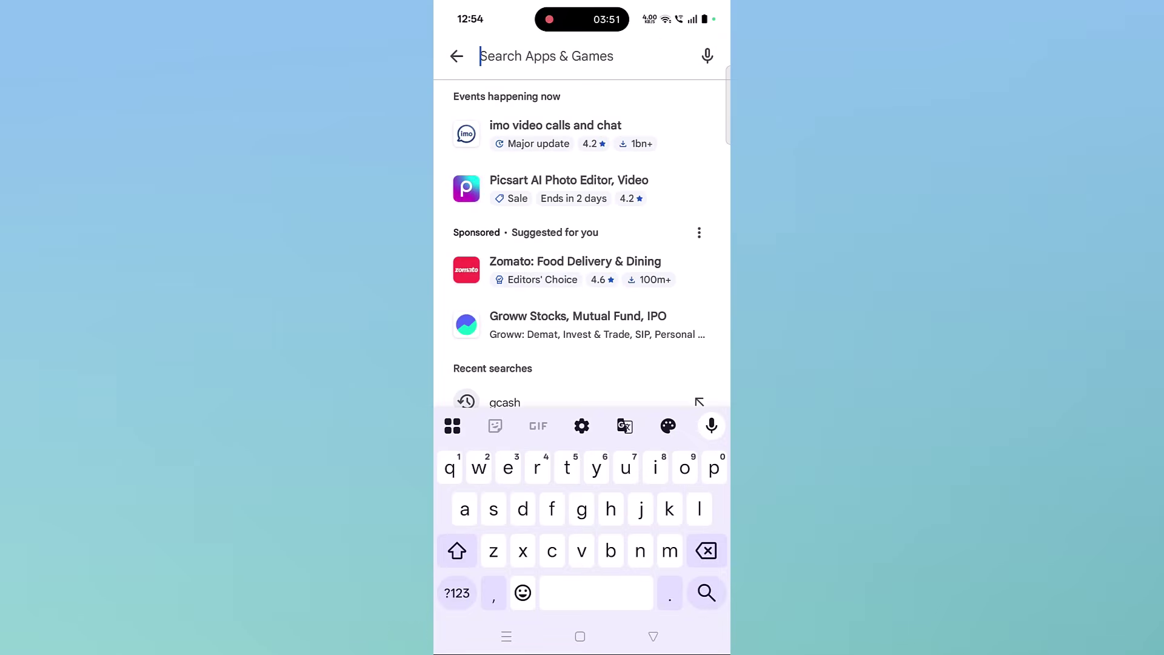
{"action": "type", "text": "gcash"}
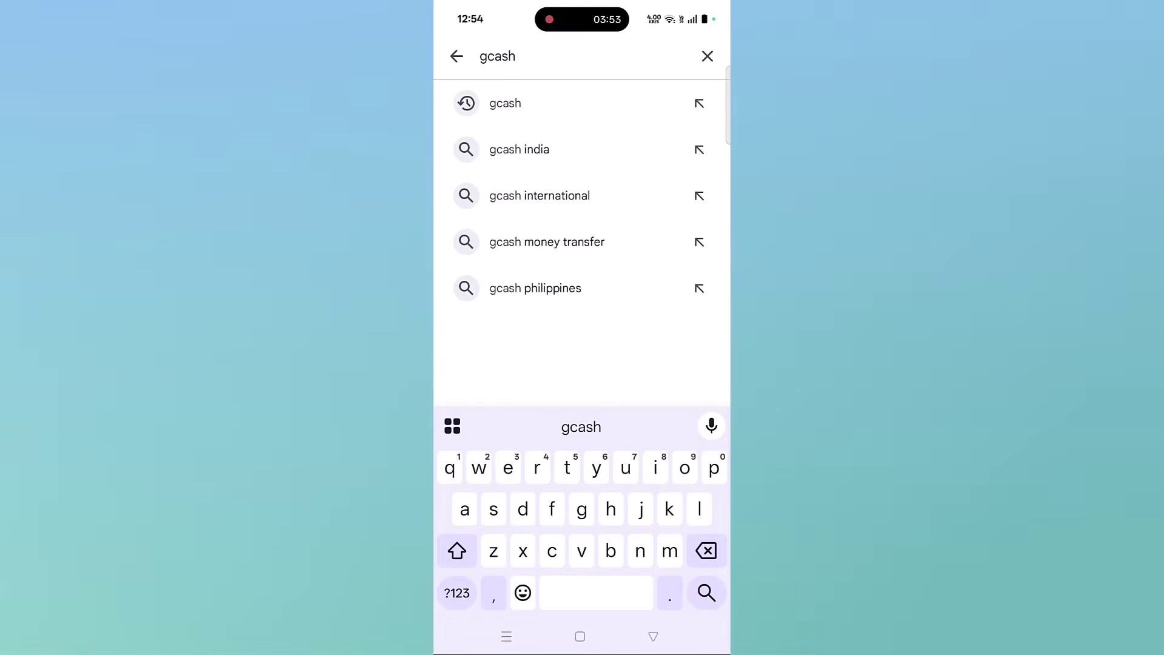
{"action": "key", "text": "Return"}
{"action": "left_click", "coordinate": [517, 369]}
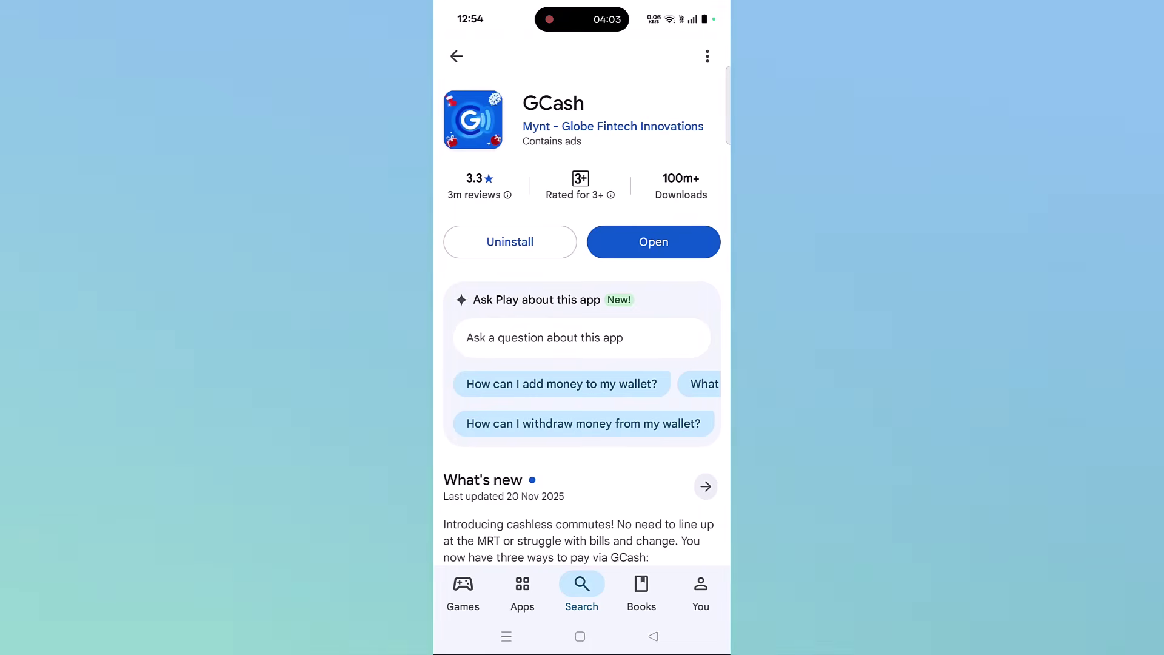
{"action": "left_click", "coordinate": [580, 636]}
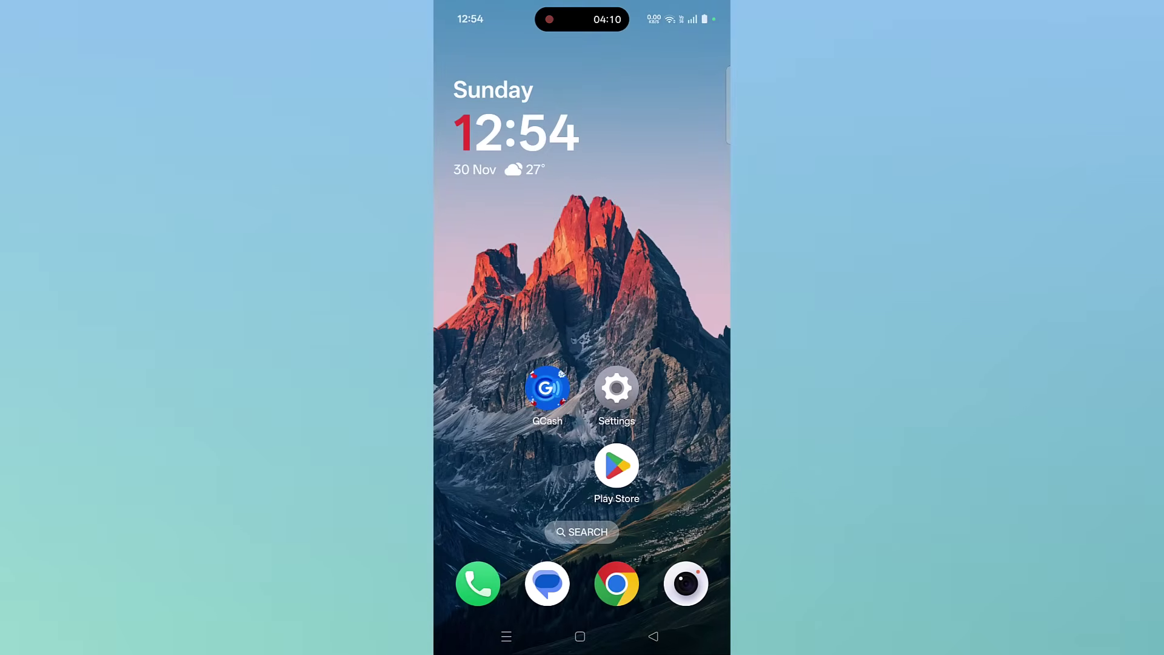
Step: Force-stop GCash from its App info page
{"action": "left_click", "coordinate": [547, 389]}
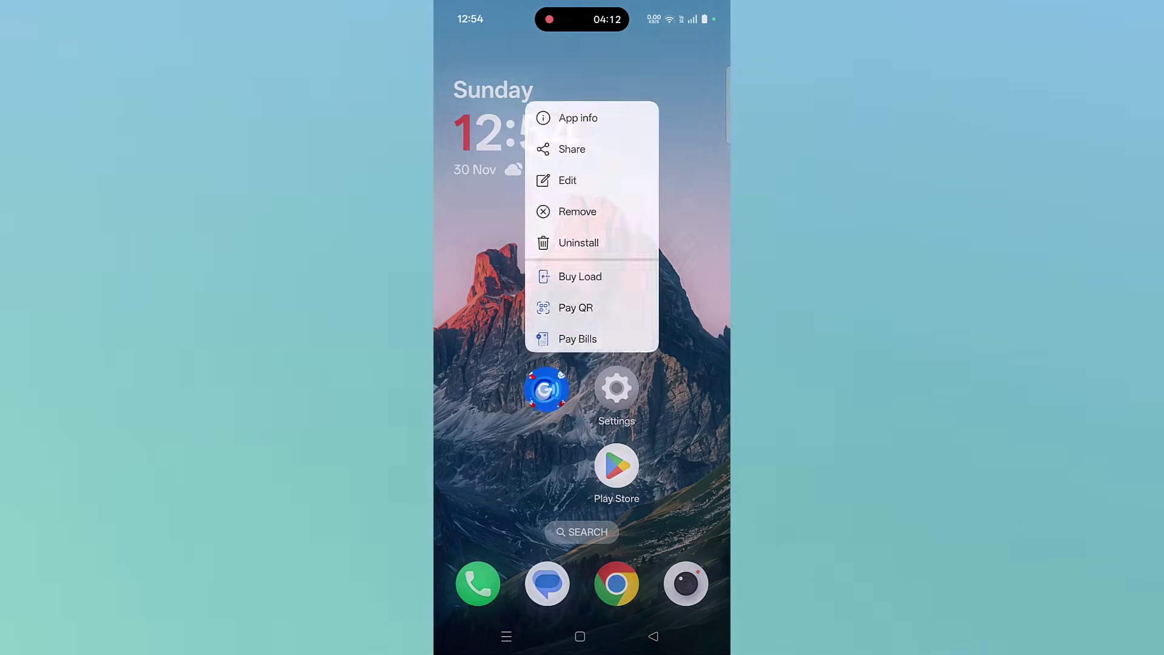
{"action": "left_click", "coordinate": [628, 64]}
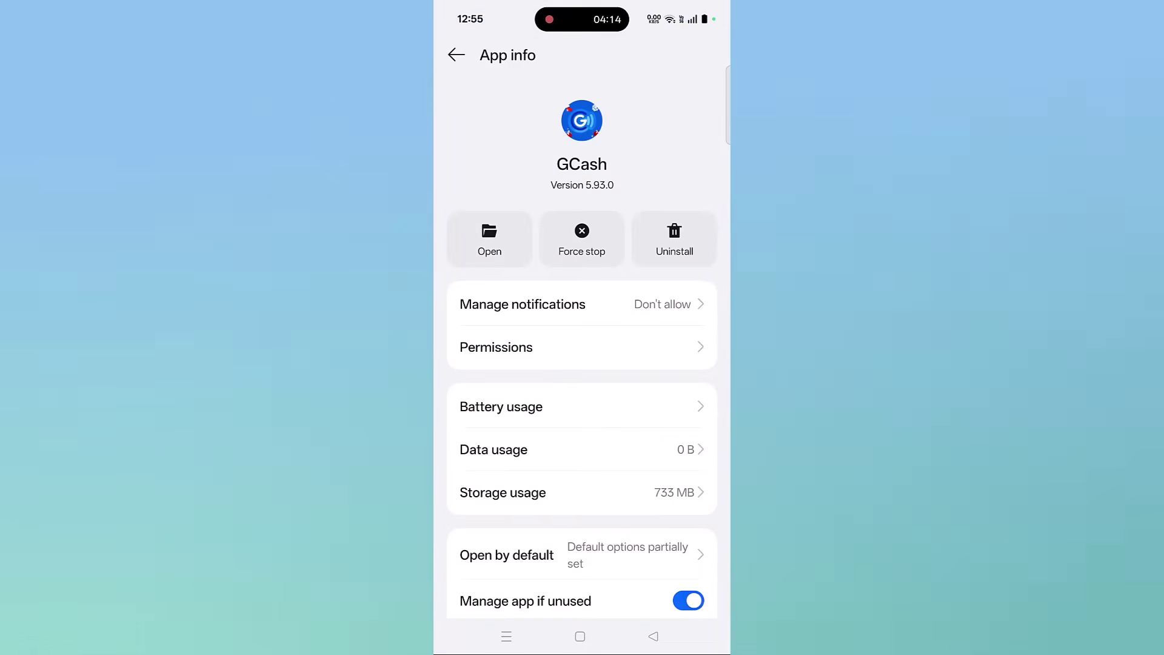
{"action": "left_click", "coordinate": [581, 241]}
{"action": "left_click", "coordinate": [649, 573]}
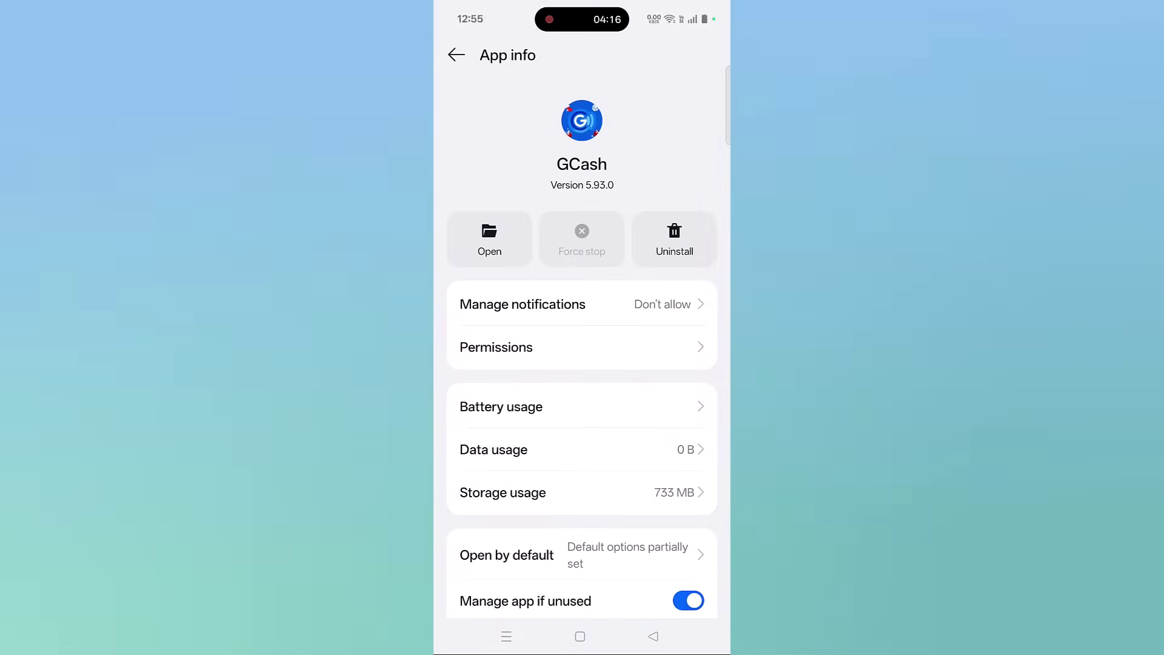
{"action": "left_click", "coordinate": [654, 637]}
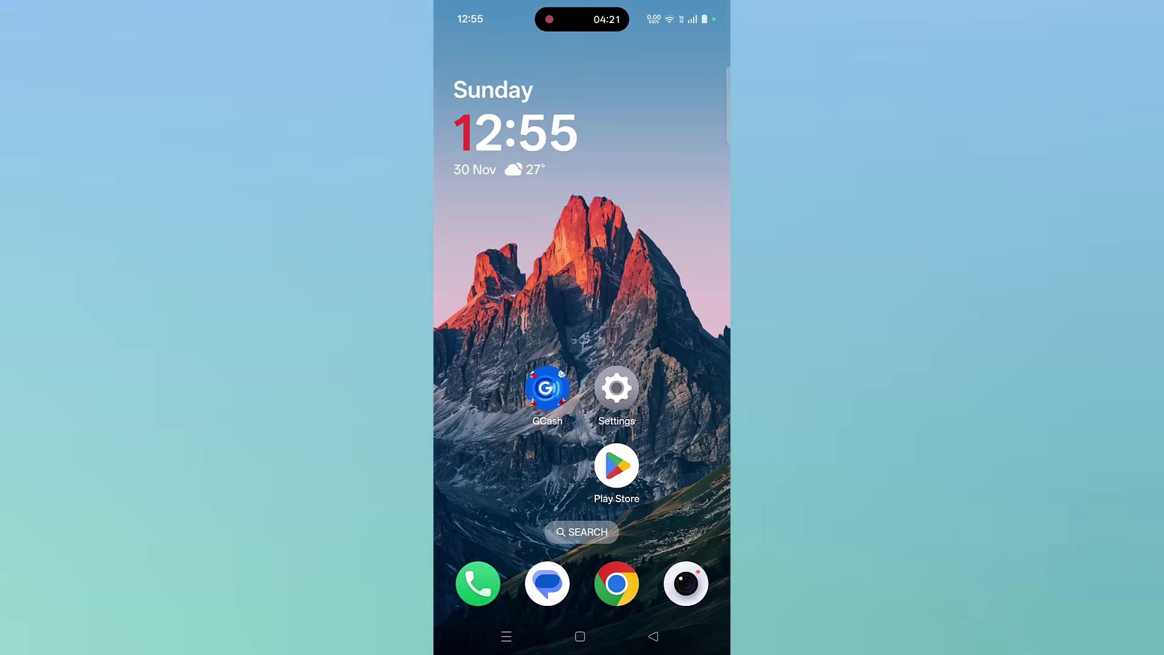
Step: Clear GCash's cache and delete its app data, bringing both to 0 B
{"action": "left_click", "coordinate": [546, 390]}
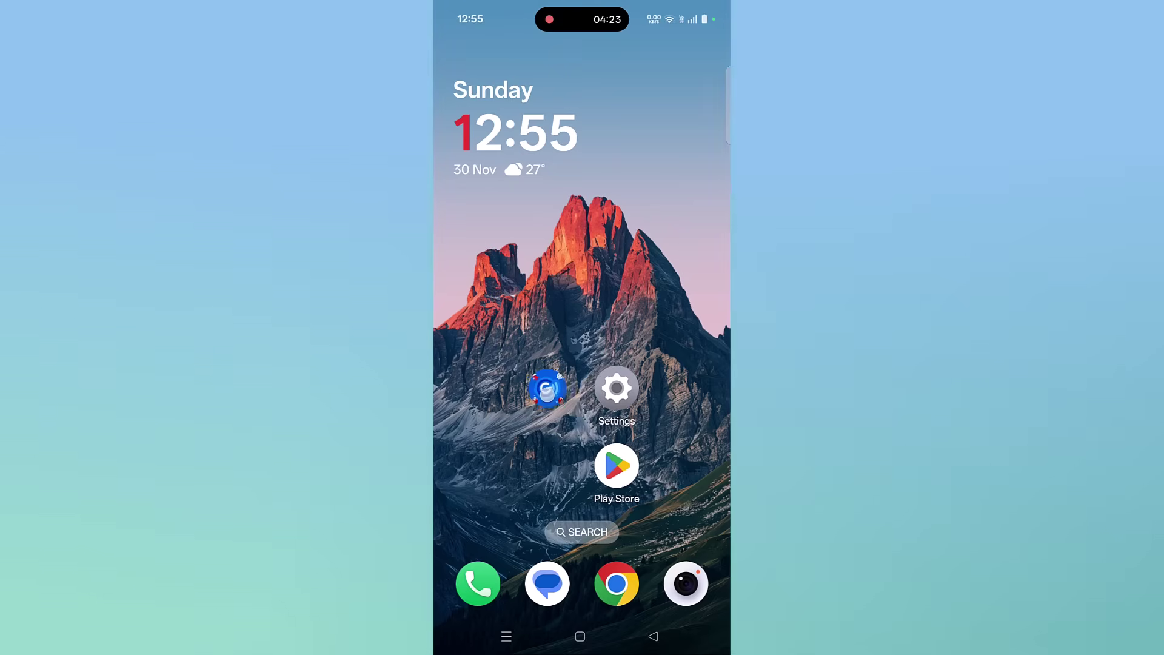
{"action": "left_click", "coordinate": [593, 56]}
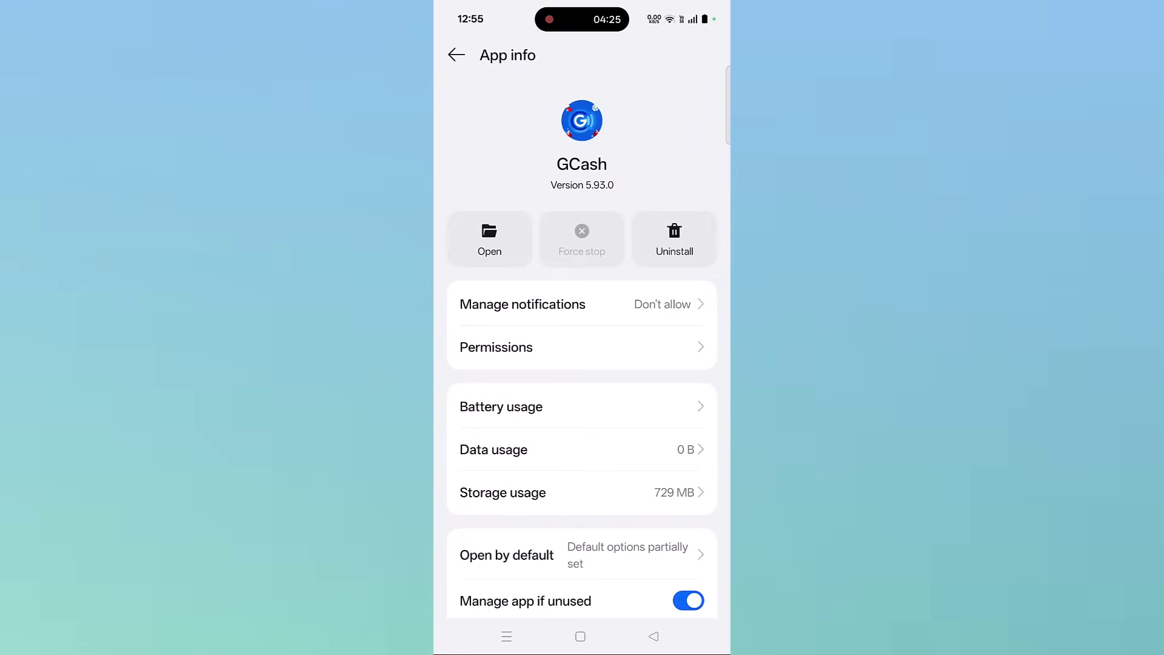
{"action": "left_click", "coordinate": [582, 491]}
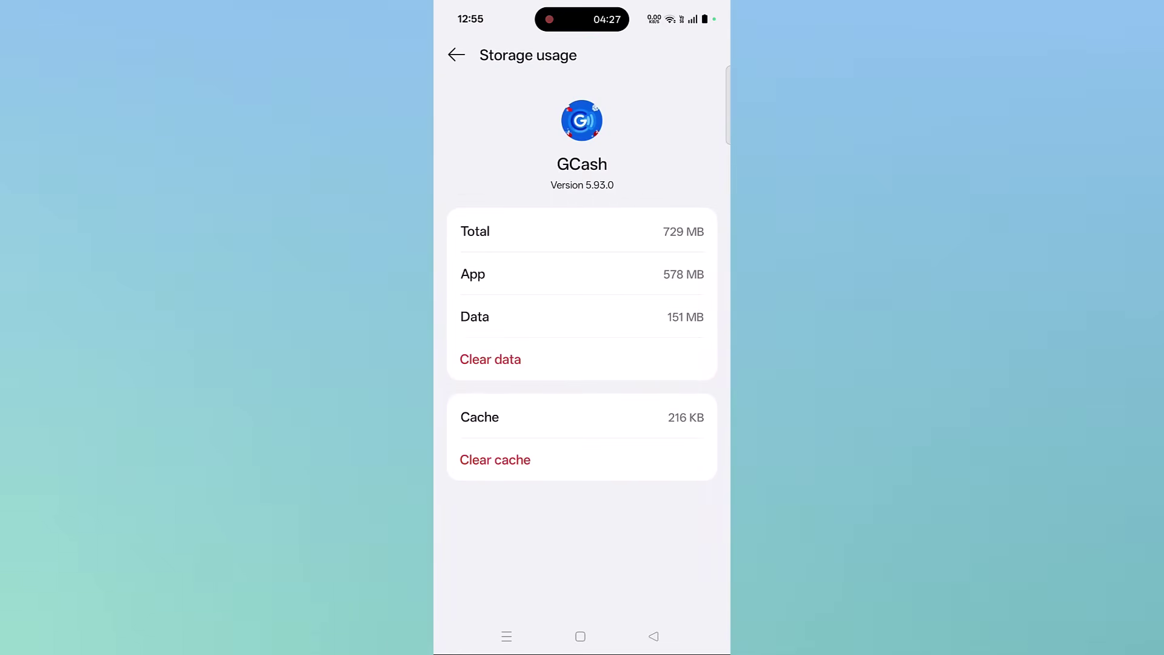
{"action": "left_click", "coordinate": [495, 460]}
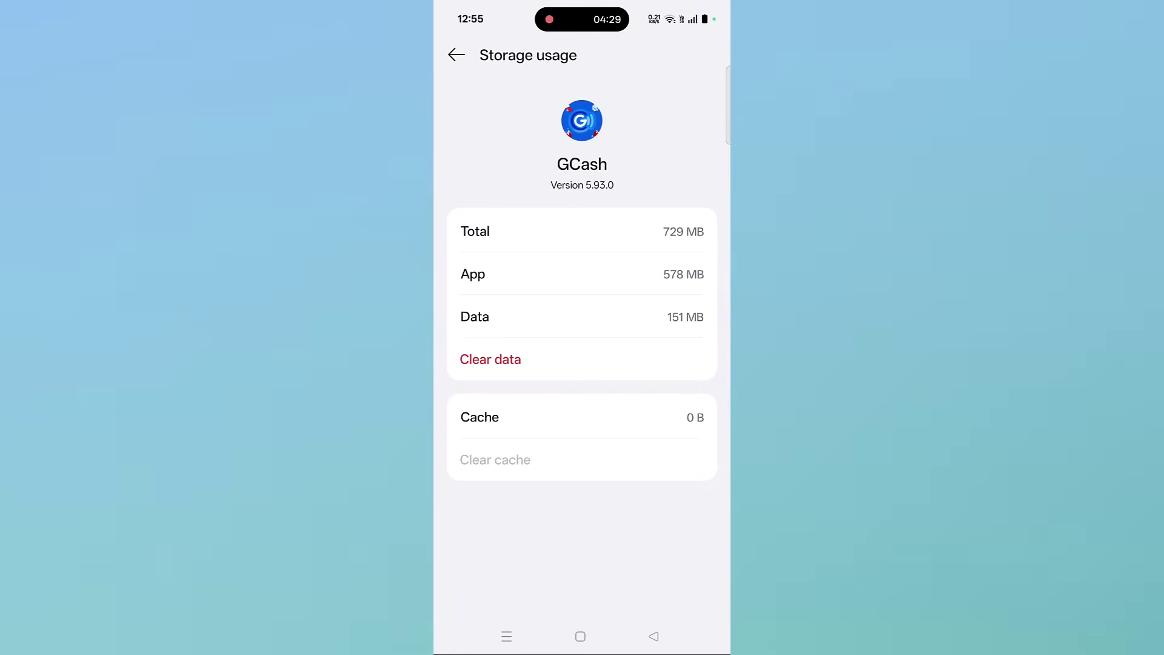
{"action": "left_click", "coordinate": [496, 354]}
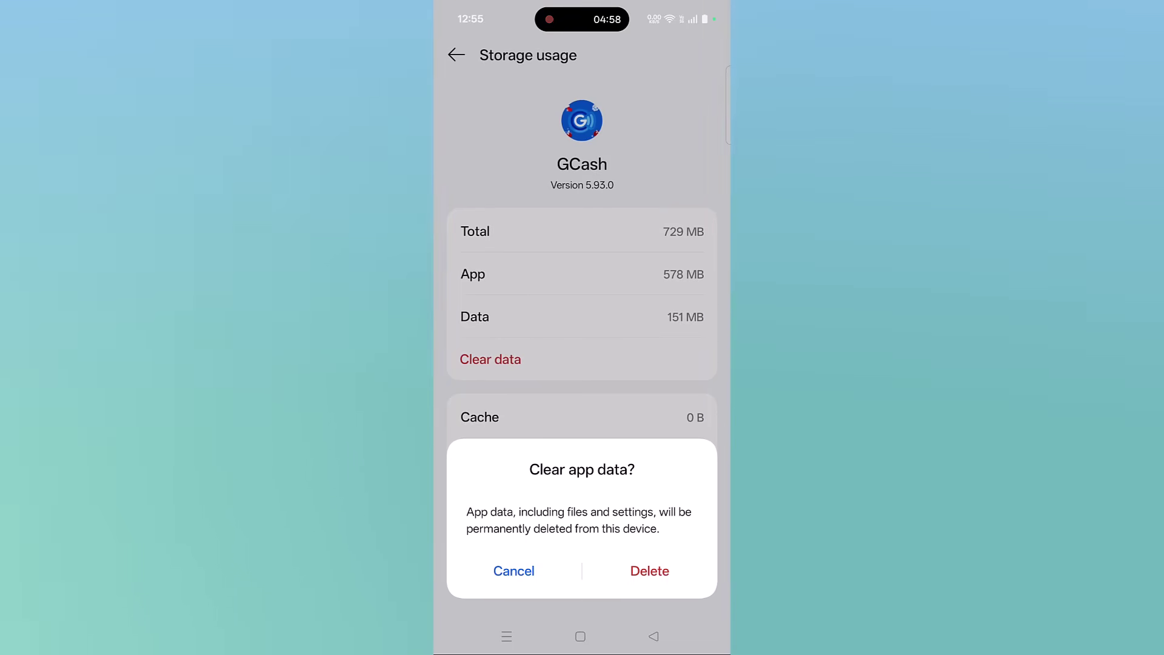
{"action": "left_click", "coordinate": [650, 570]}
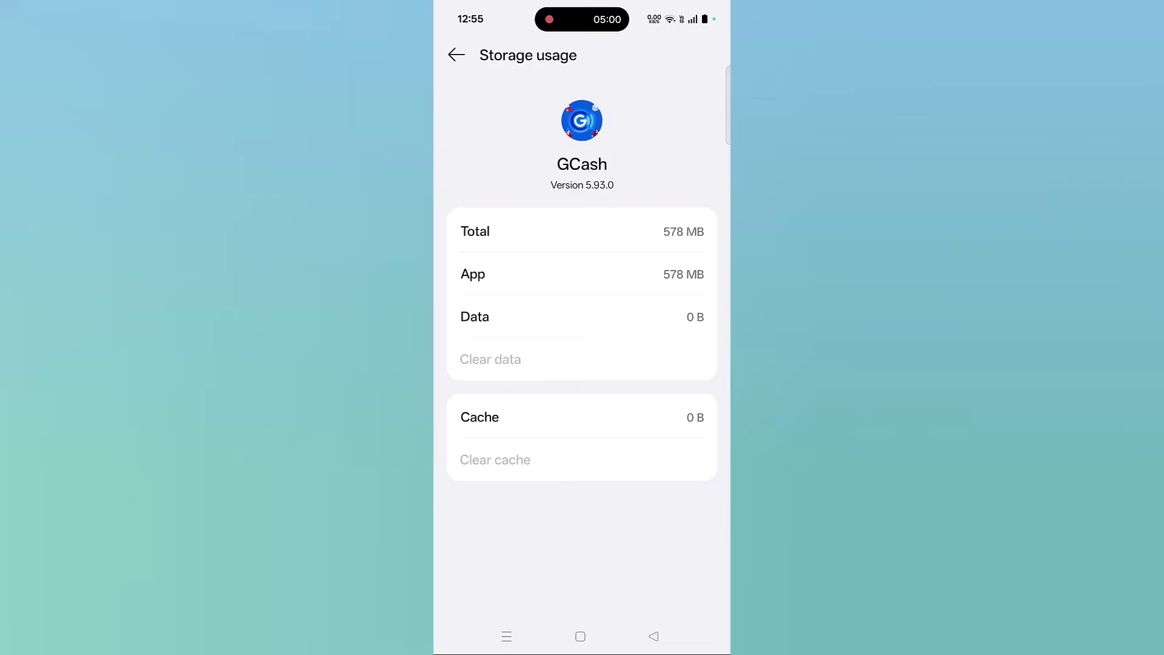
{"action": "left_click", "coordinate": [654, 636]}
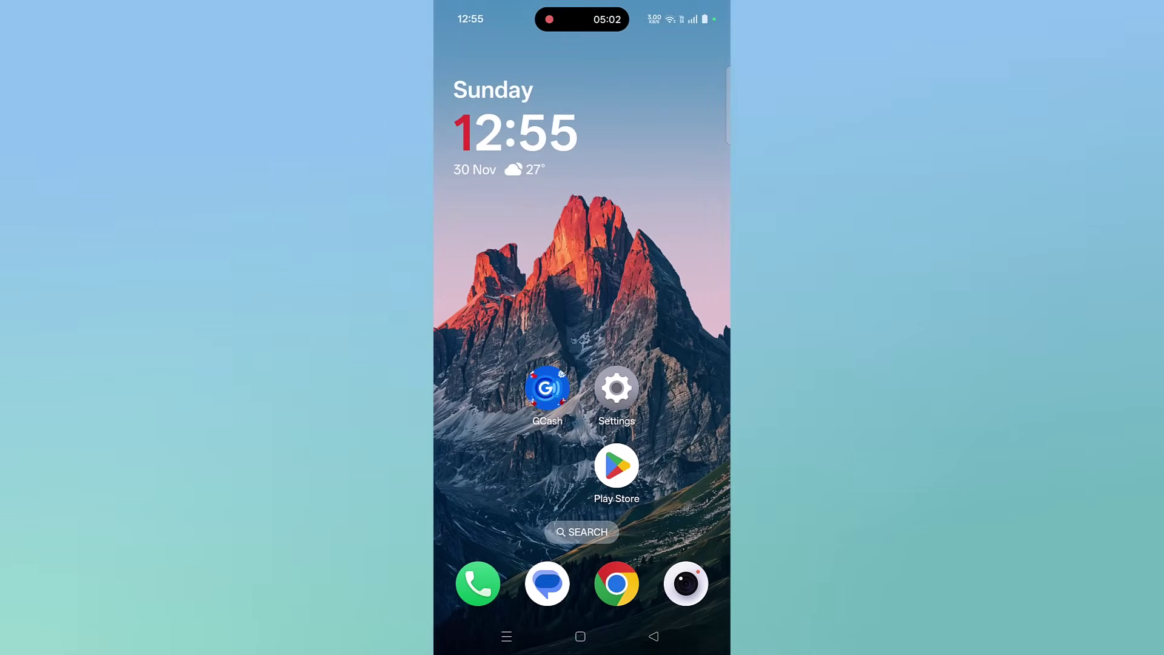